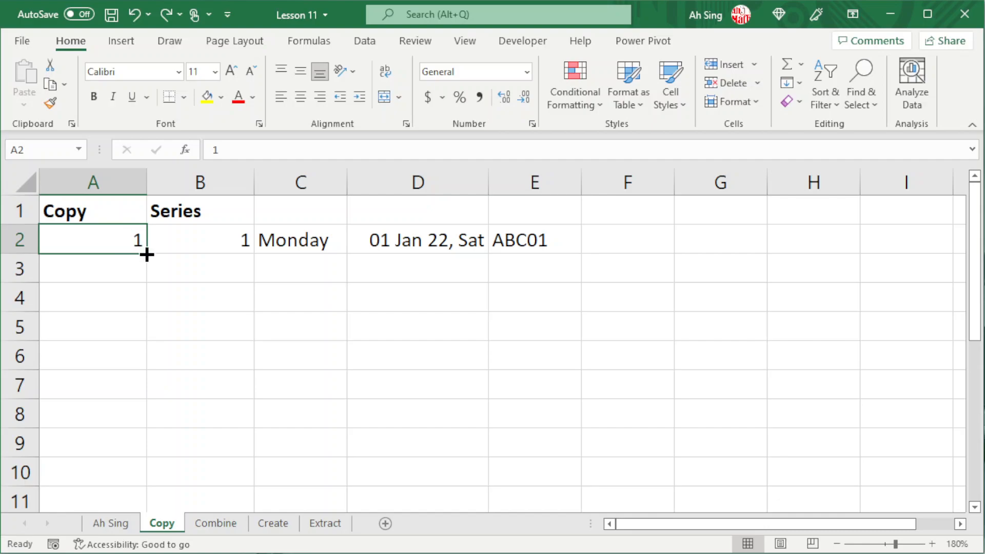
Copy the value 1 from A2 down through A8 with the fill handle
drag(147, 255, 145, 413)
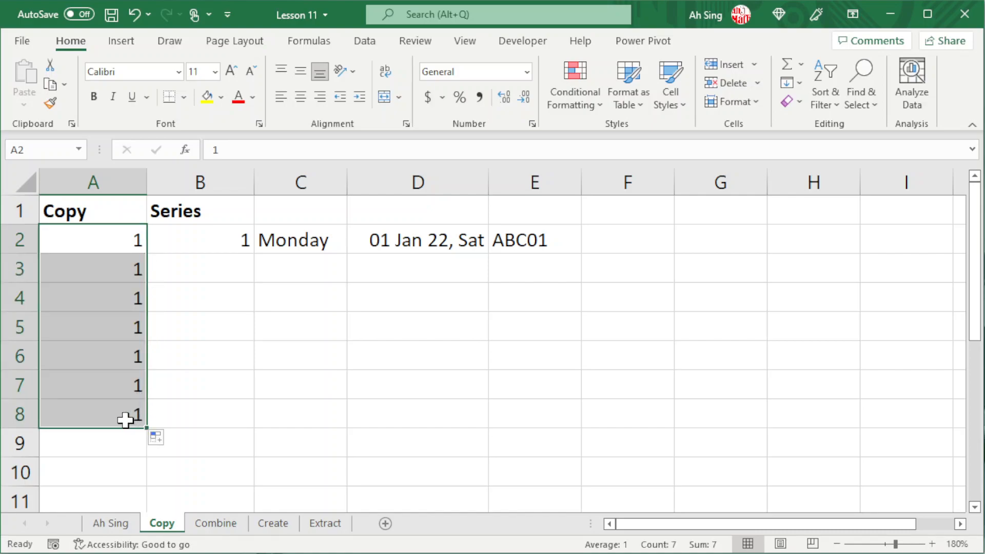
click(226, 242)
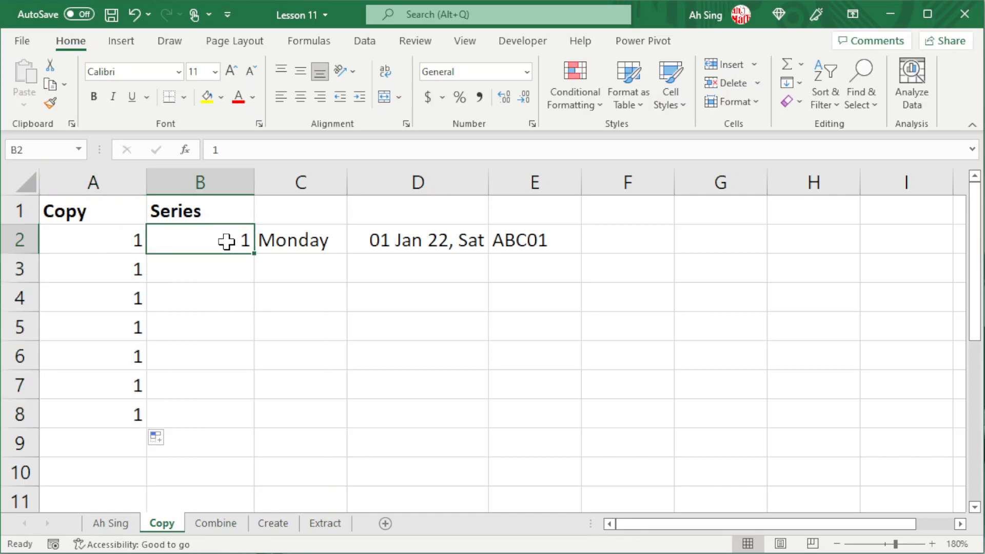
drag(254, 255, 251, 418)
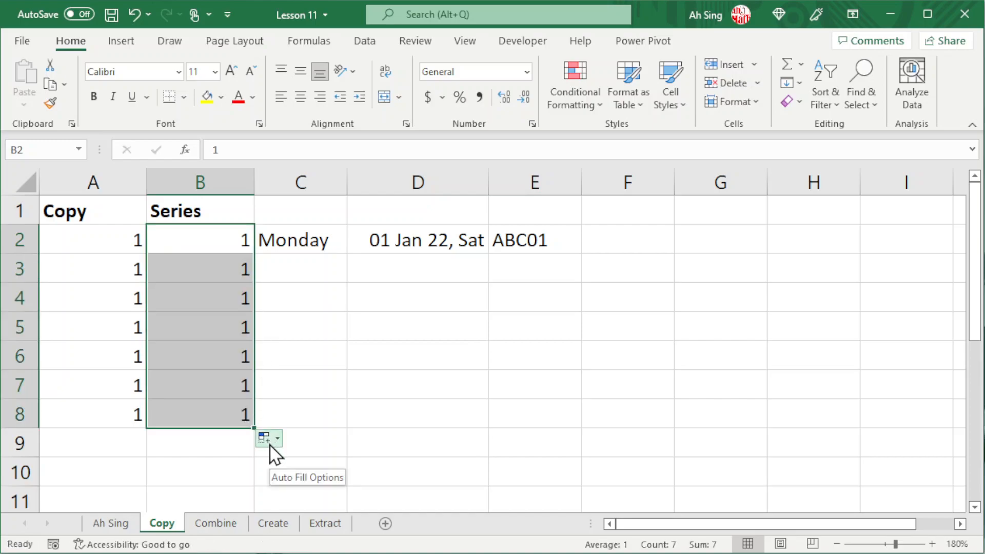
click(270, 444)
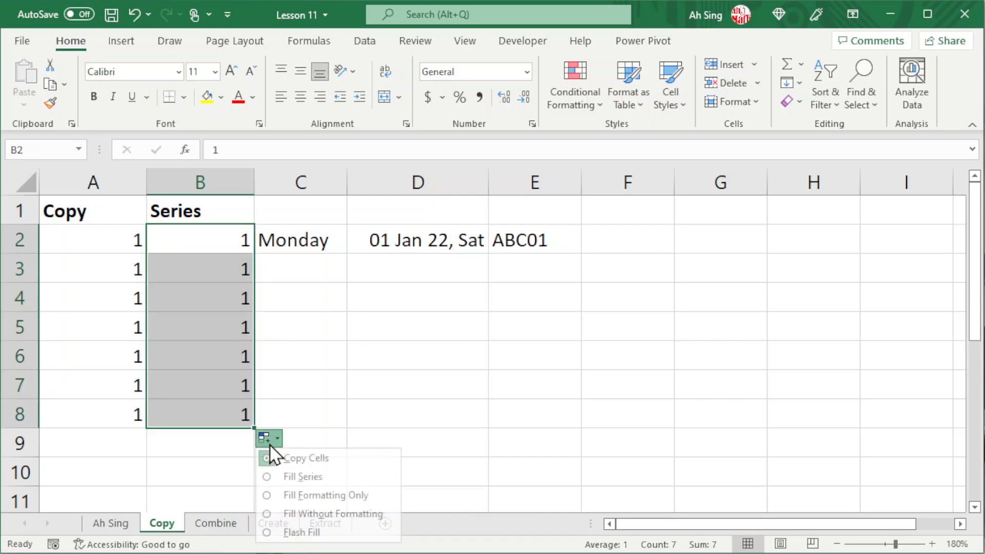
click(290, 477)
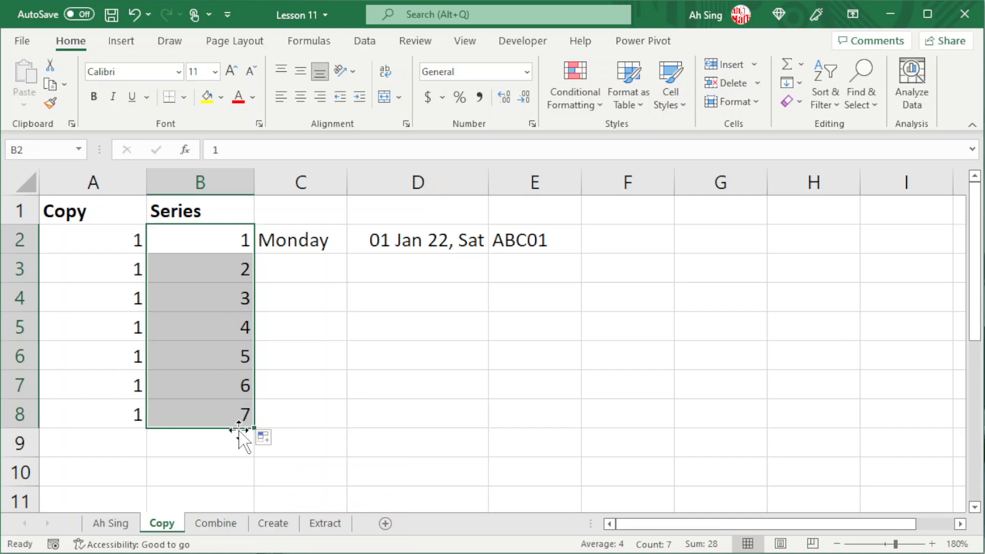
key(Delete)
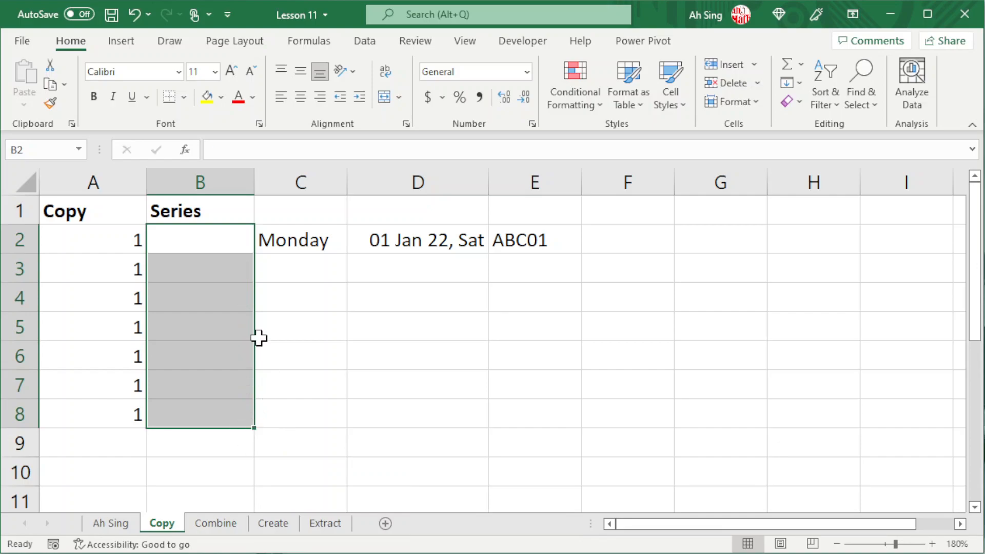
click(219, 240)
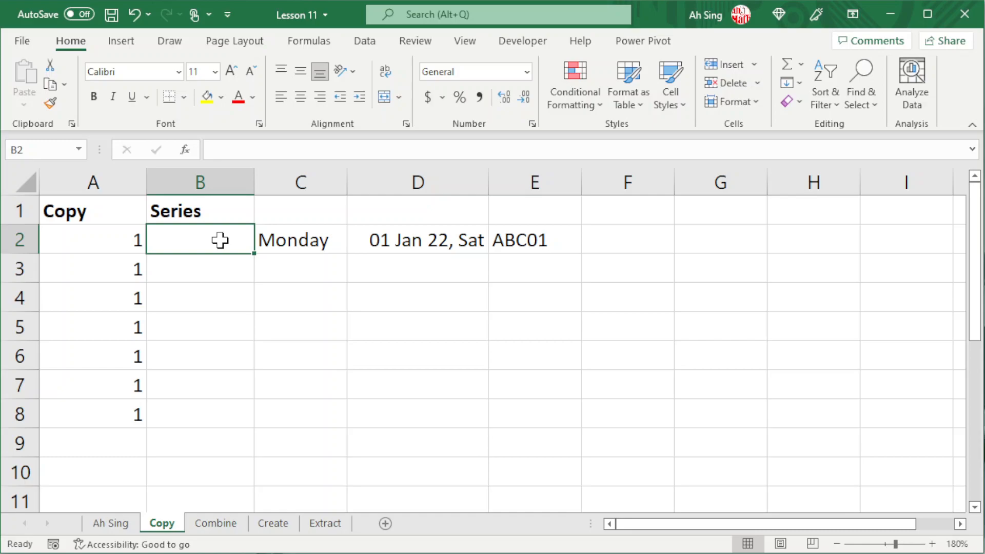
text(1)
key(Return)
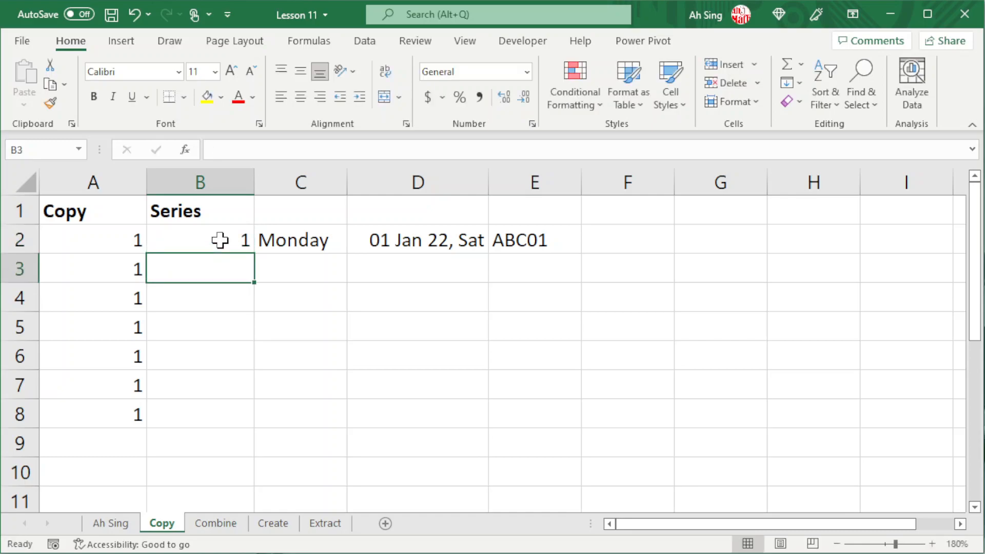
click(219, 240)
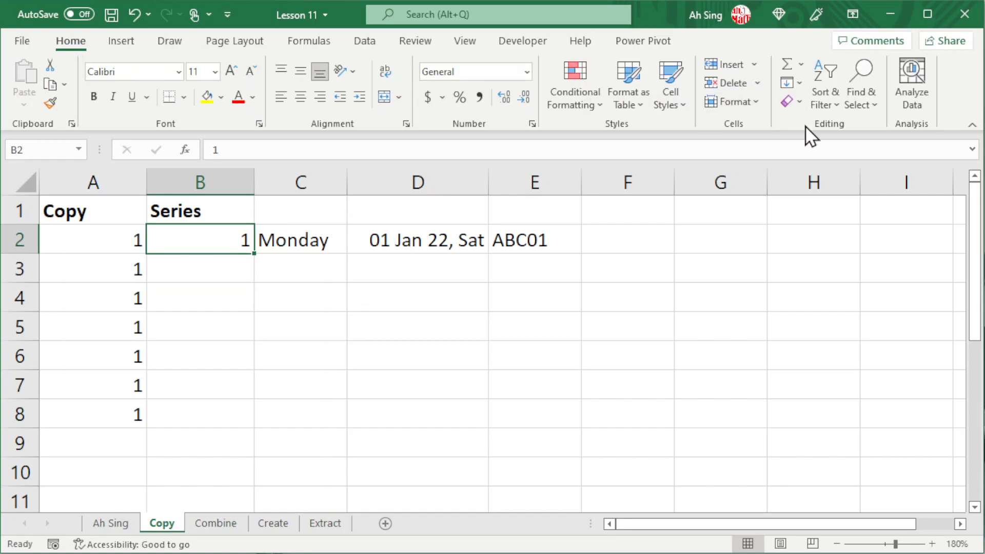
Fill a column series from B2 with step 2 and stop value 11, giving 1, 3, 5, 7, 9, 11
click(798, 84)
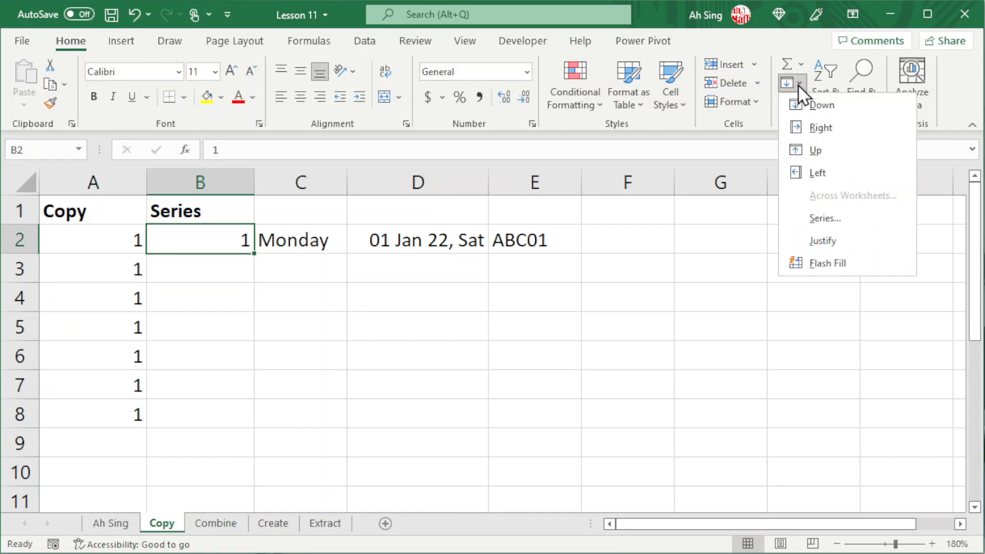
click(805, 219)
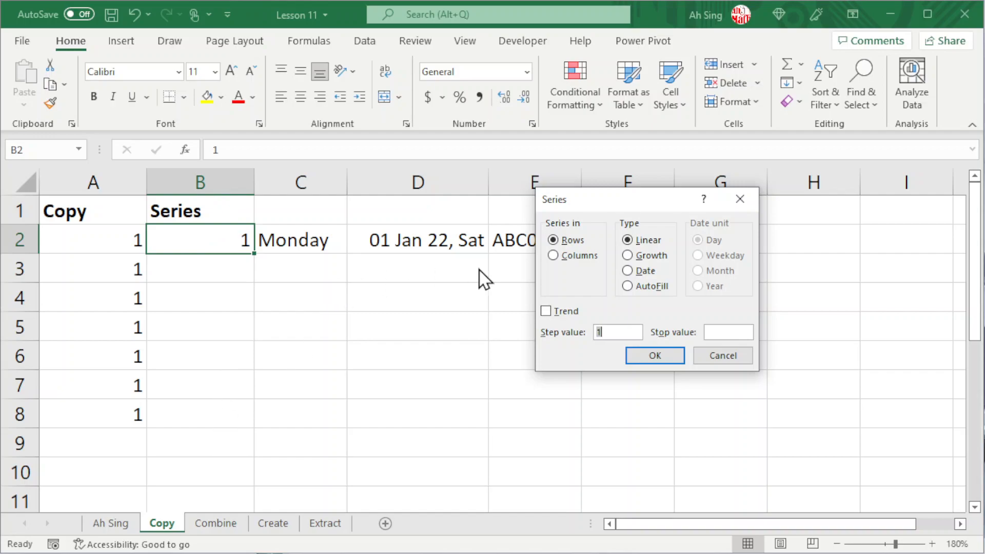
click(555, 255)
double_click(607, 332)
click(728, 332)
text(11)
click(651, 356)
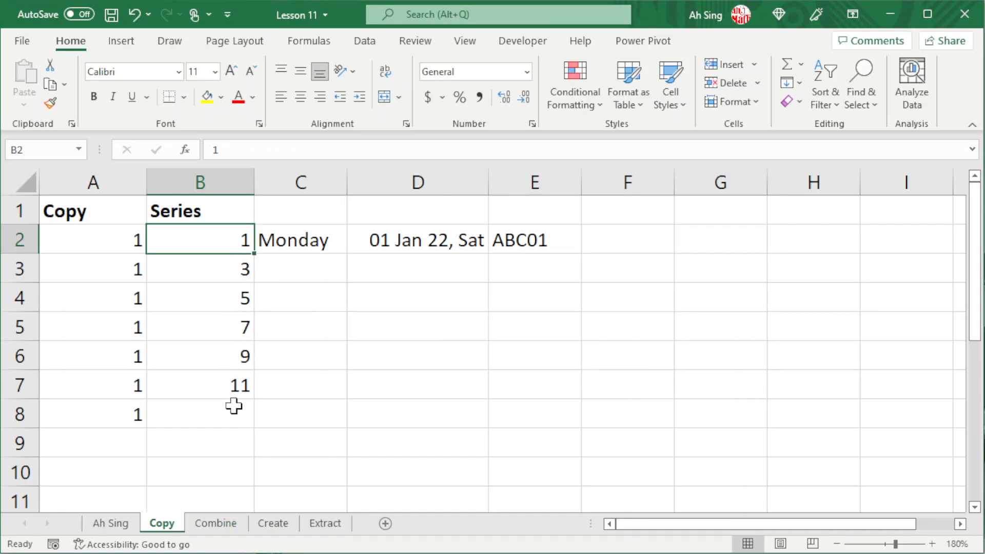
click(315, 240)
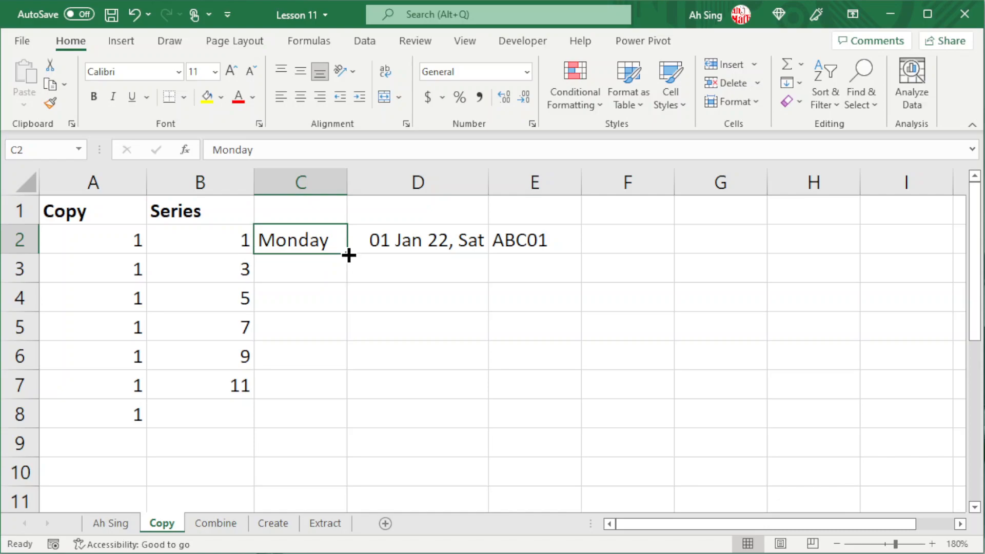
Fill C2's day down to C8, try Fill Weekdays, then keep Fill Days for Monday–Sunday
drag(348, 255, 339, 418)
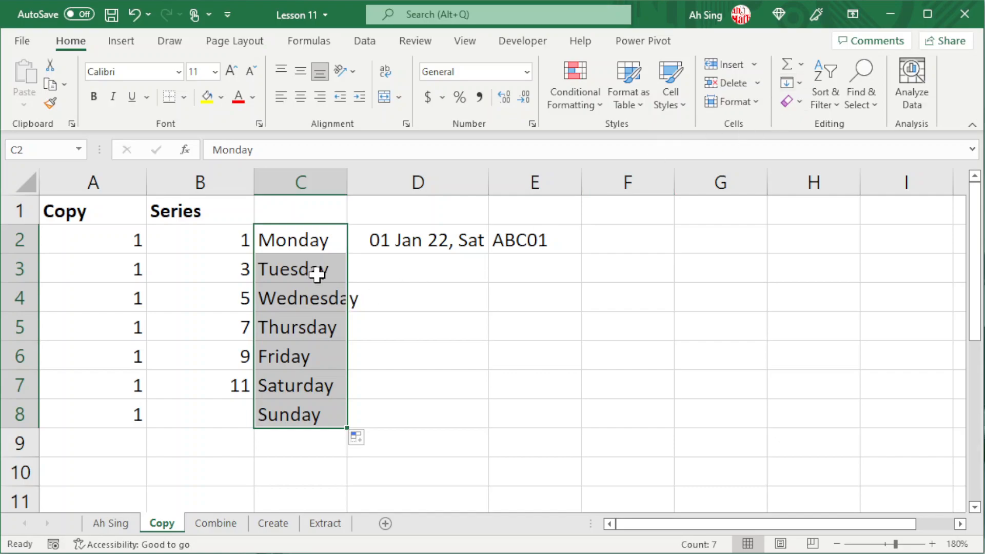
click(361, 441)
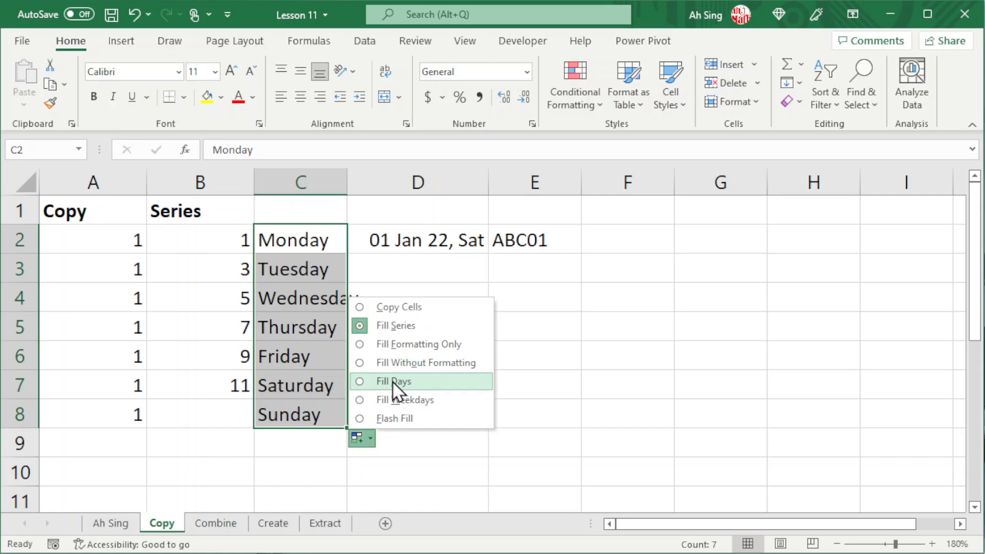
click(393, 382)
click(357, 441)
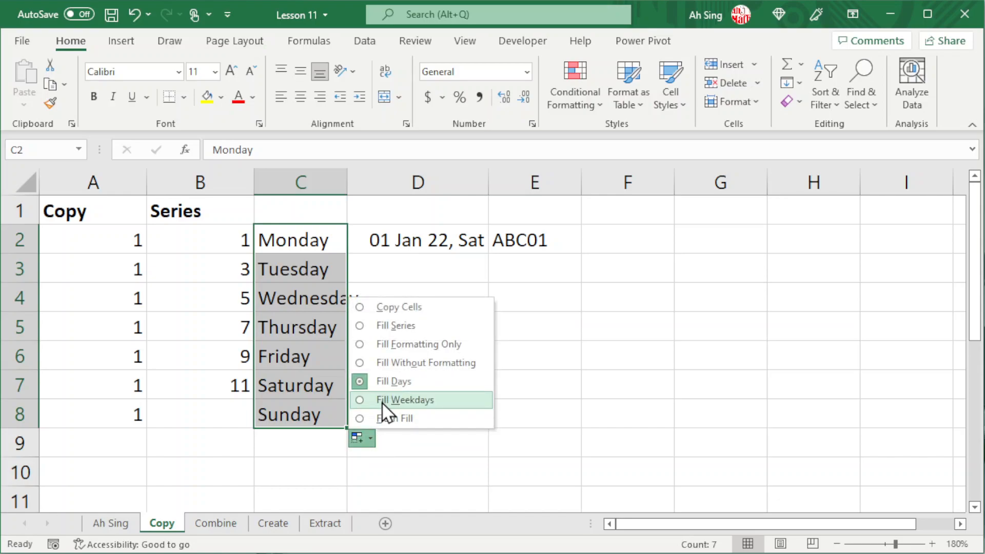
click(382, 404)
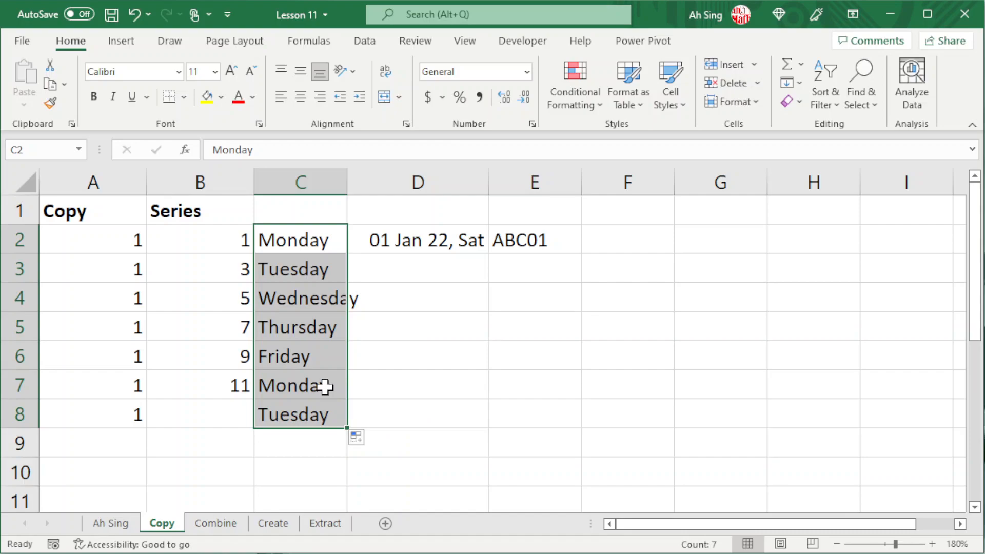
click(358, 440)
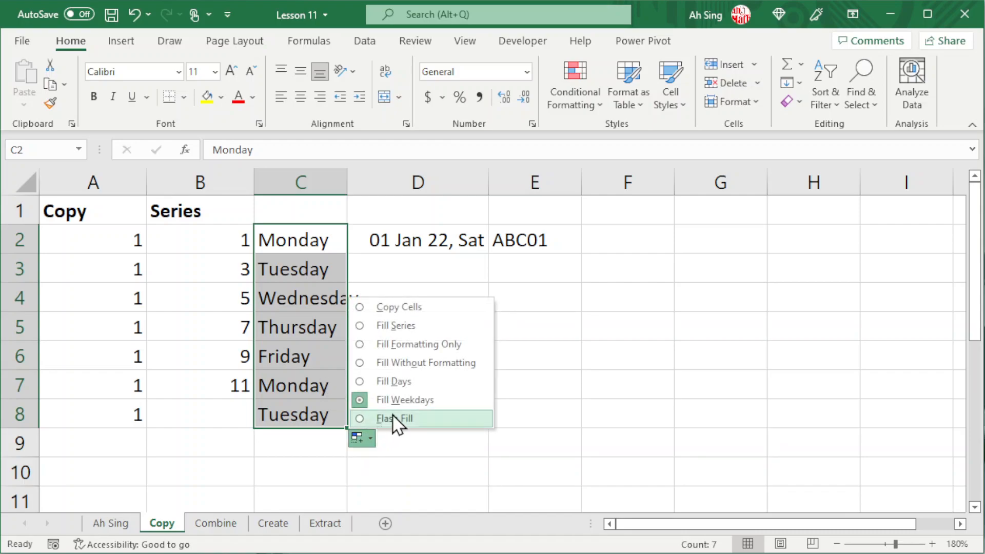
click(383, 387)
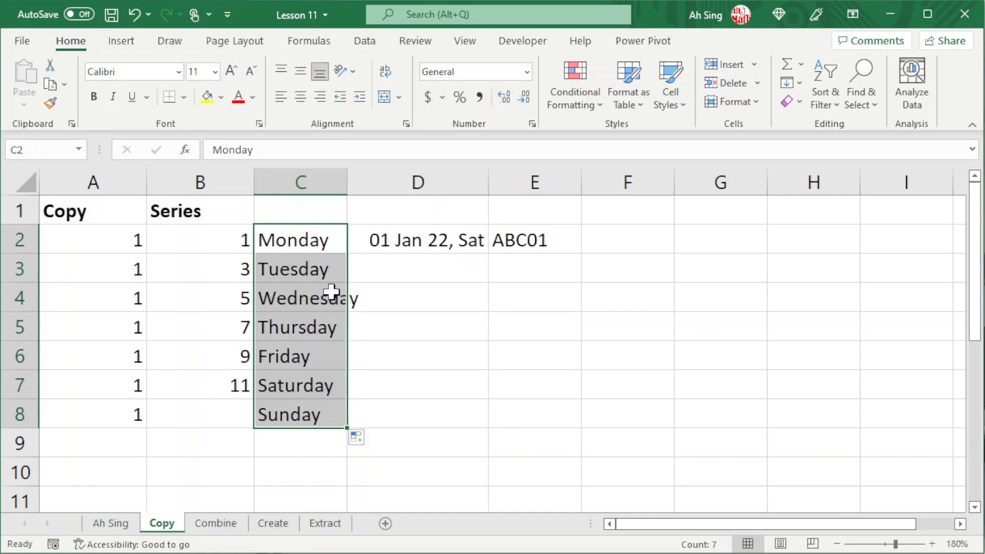
Fill the D2 date down to D8 as consecutive days
click(415, 242)
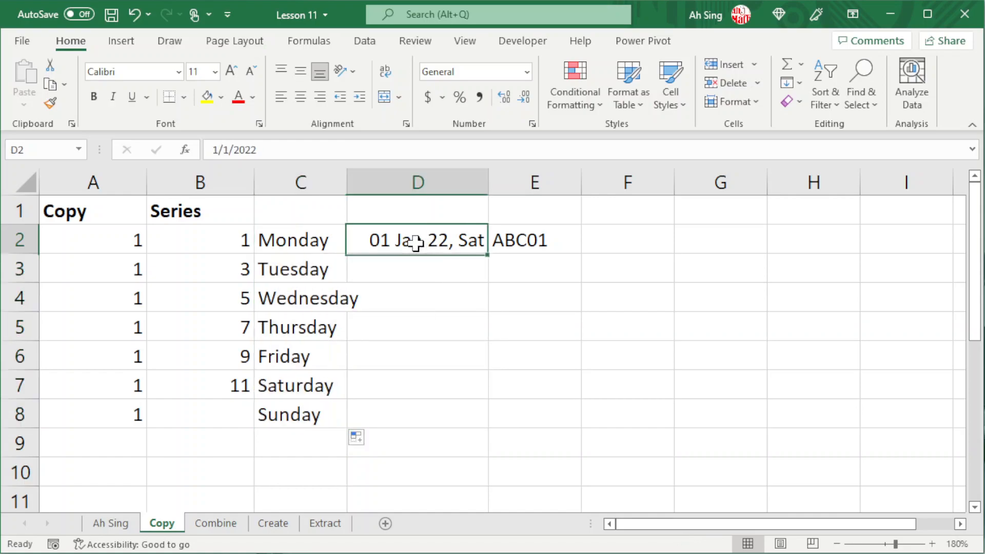
drag(490, 256, 483, 426)
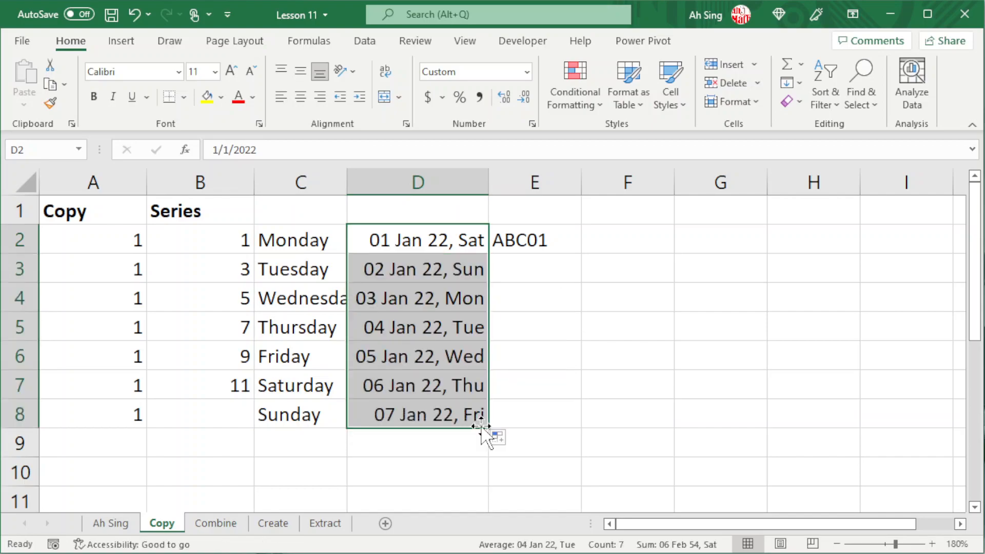
click(500, 437)
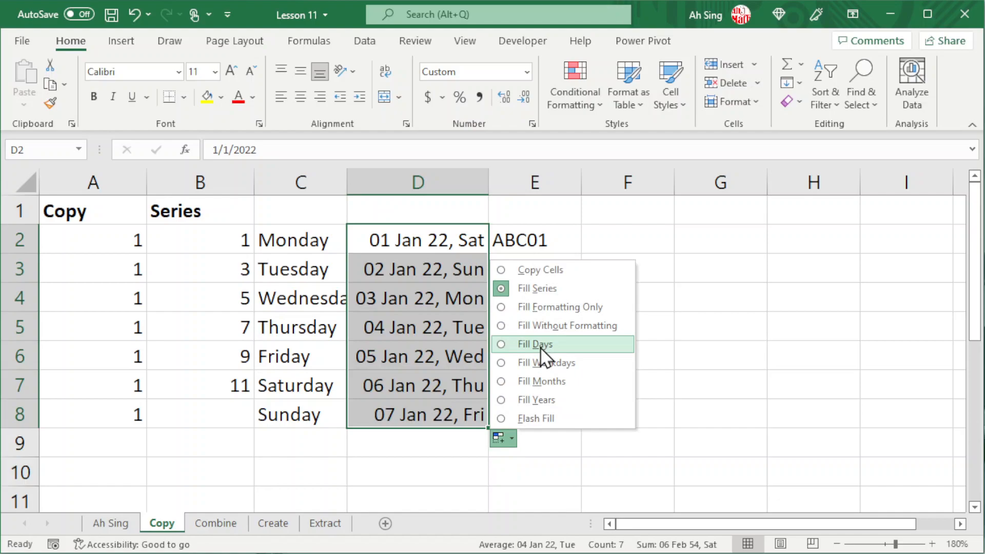
click(551, 349)
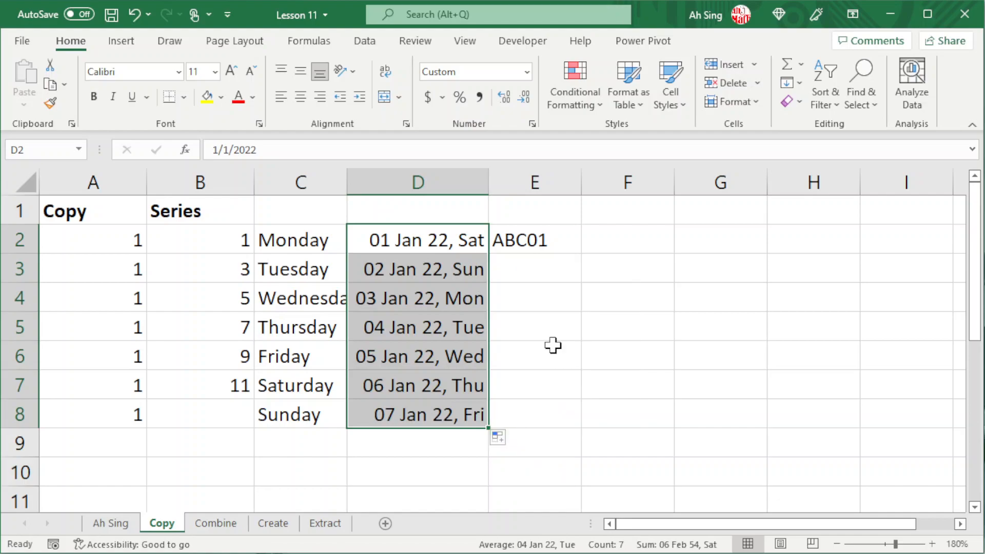
Switch the date fill through weekdays and months to years, giving 01 Jan 22 to 01 Jan 28
click(499, 435)
click(537, 366)
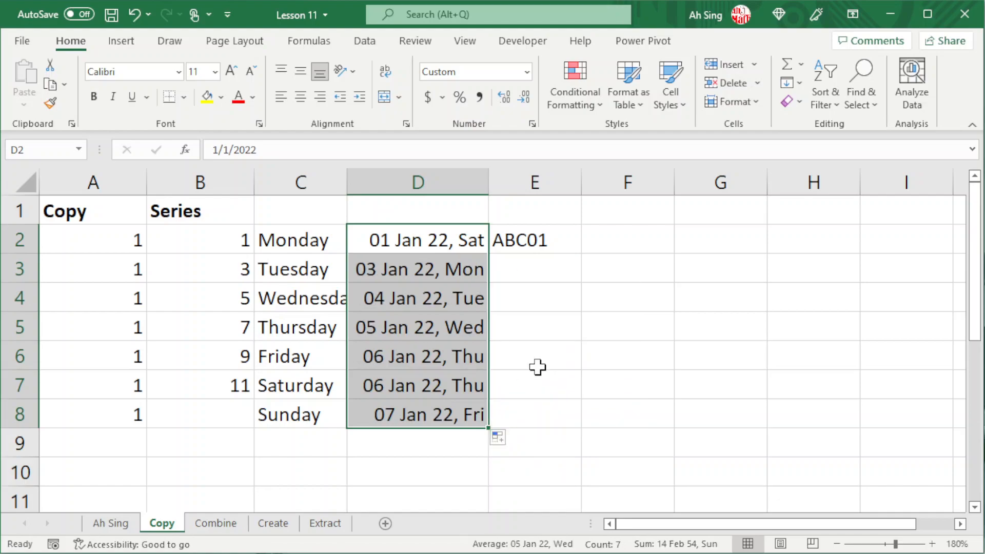
click(500, 439)
click(539, 381)
click(496, 438)
click(533, 400)
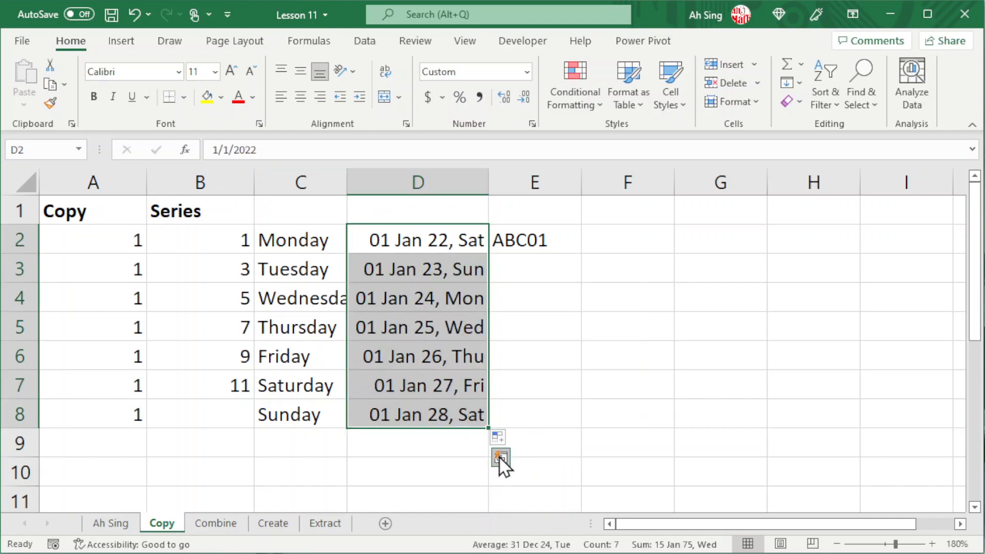
click(548, 243)
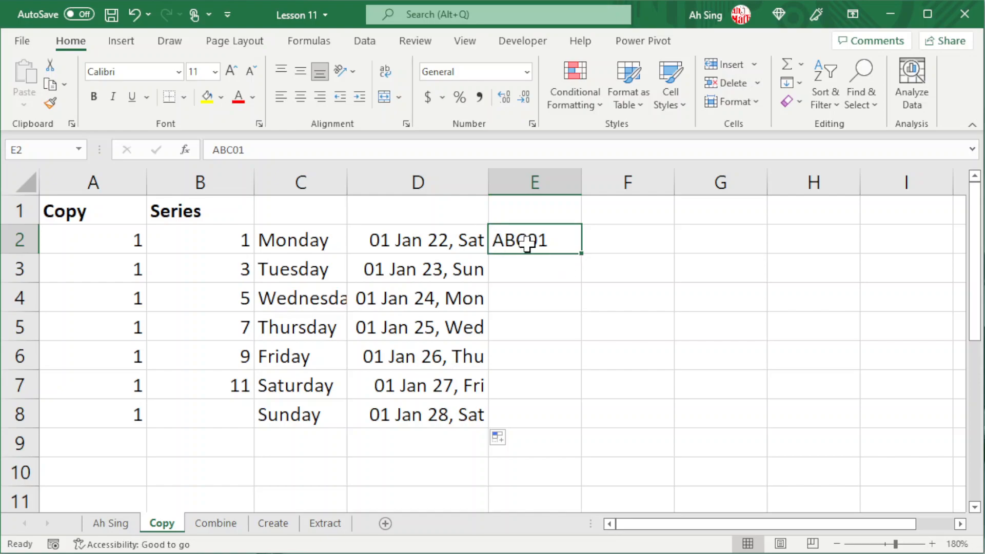
Extend the ABC01 code in E2 down to E9, giving ABC01 through ABC08
drag(579, 255, 584, 446)
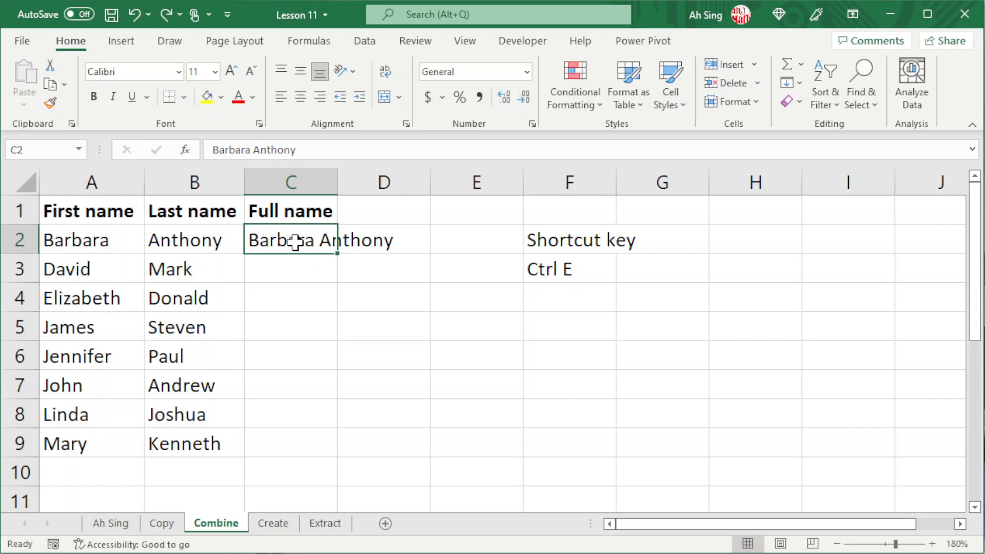
Fill C2's full name down to C9, convert it to Flash Fill, then undo the fill
drag(338, 253, 342, 459)
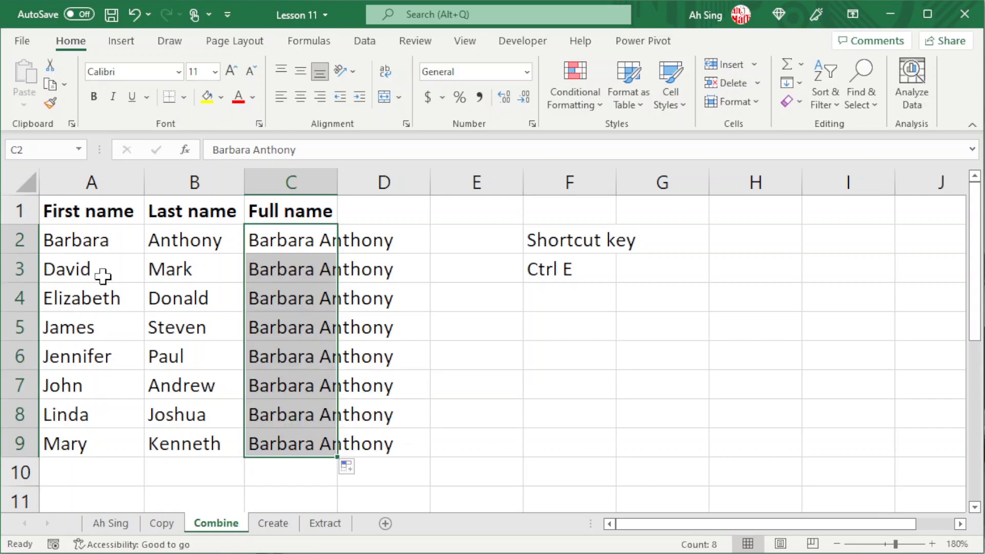
click(350, 466)
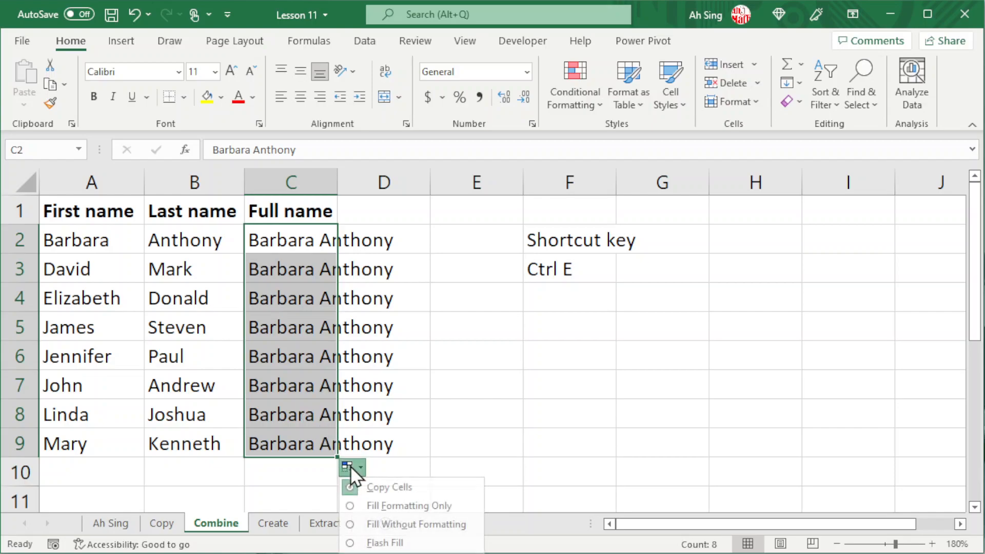
click(394, 542)
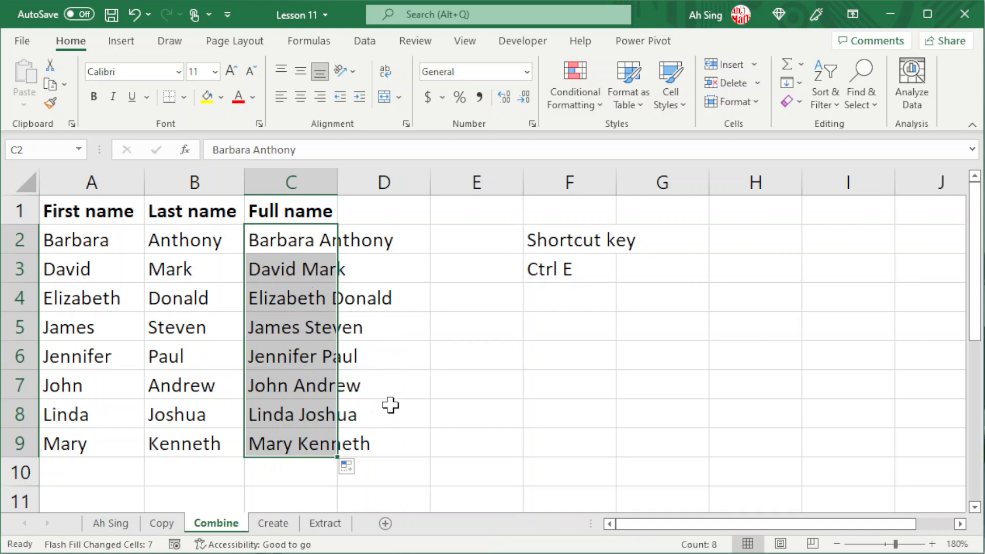
key(ctrl+z)
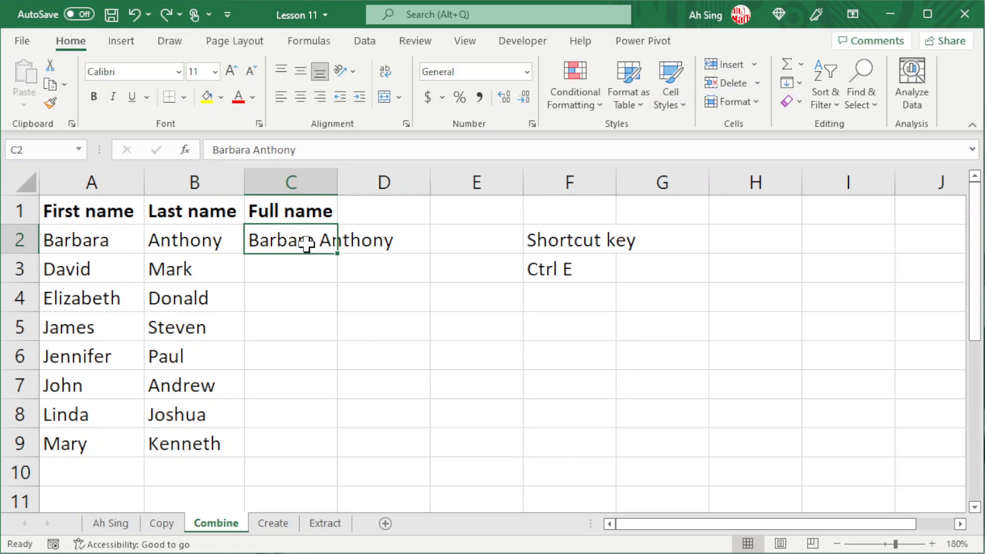
Flash Fill the Full name, First name and Last name columns, then go to the Create sheet
key(ctrl+e)
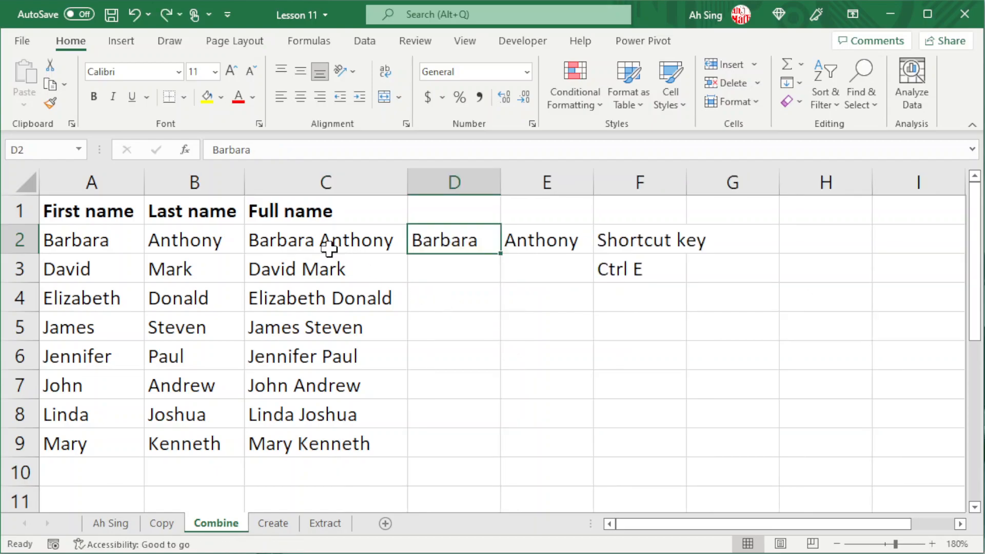
key(ctrl+e)
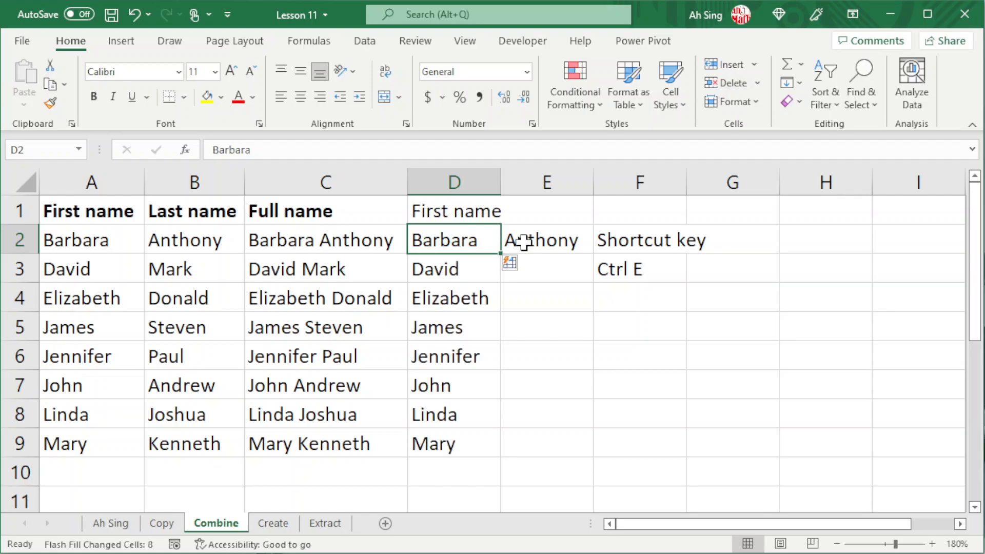
click(545, 240)
key(ctrl+e)
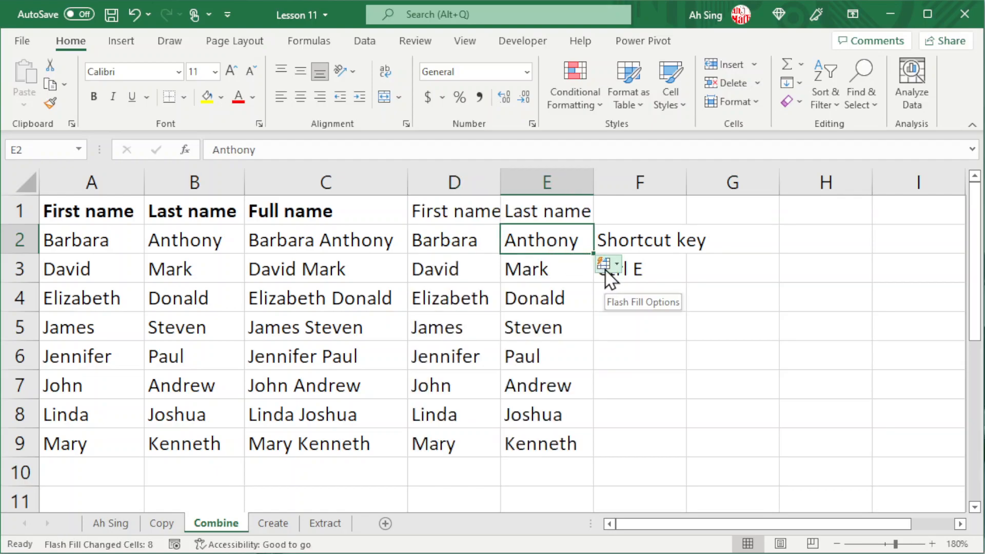
key(ctrl+Page_Down)
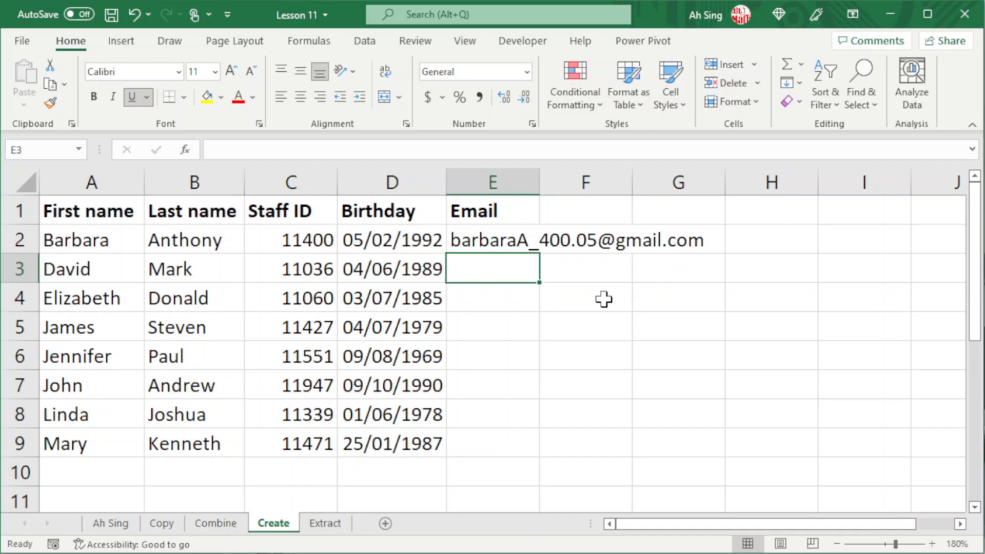
click(507, 237)
key(ctrl+e)
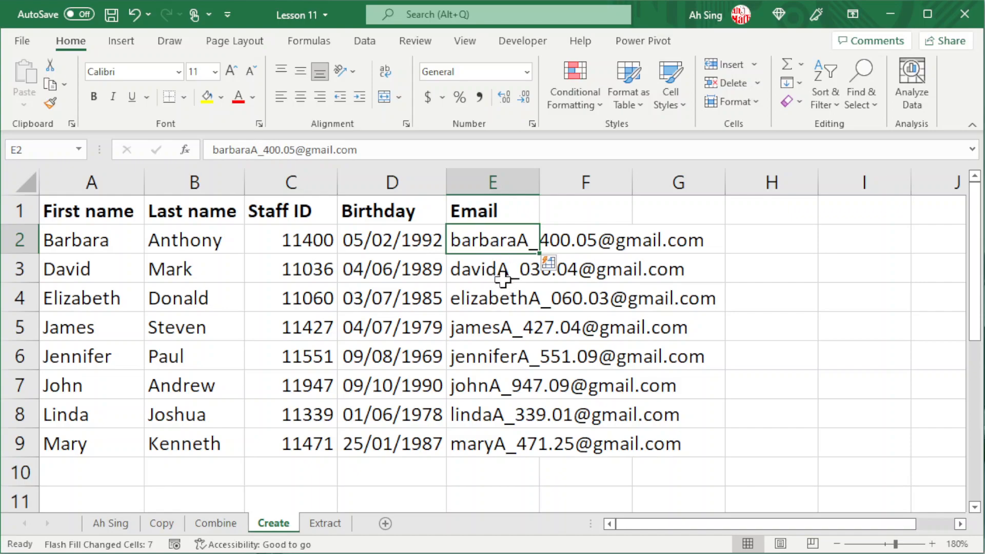
key(ctrl+z)
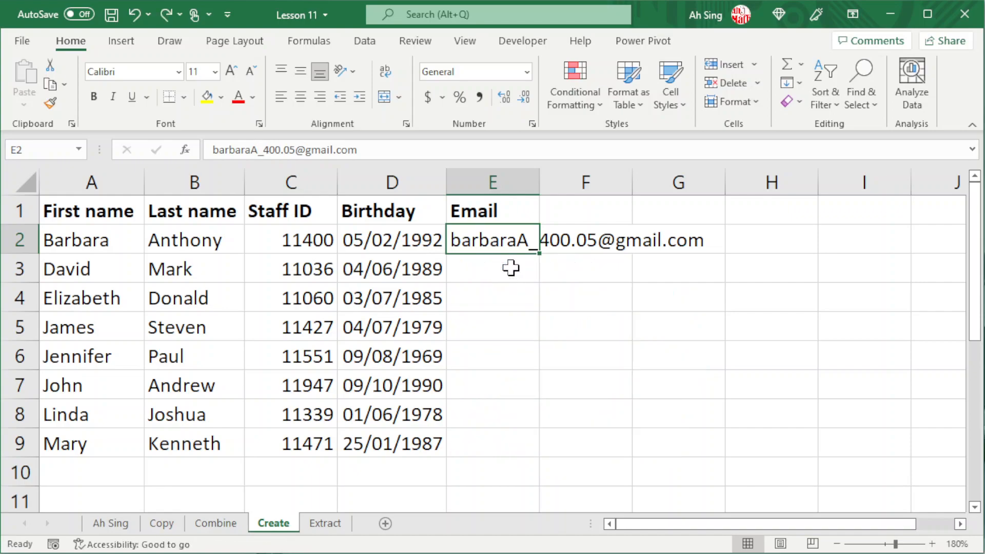
click(511, 267)
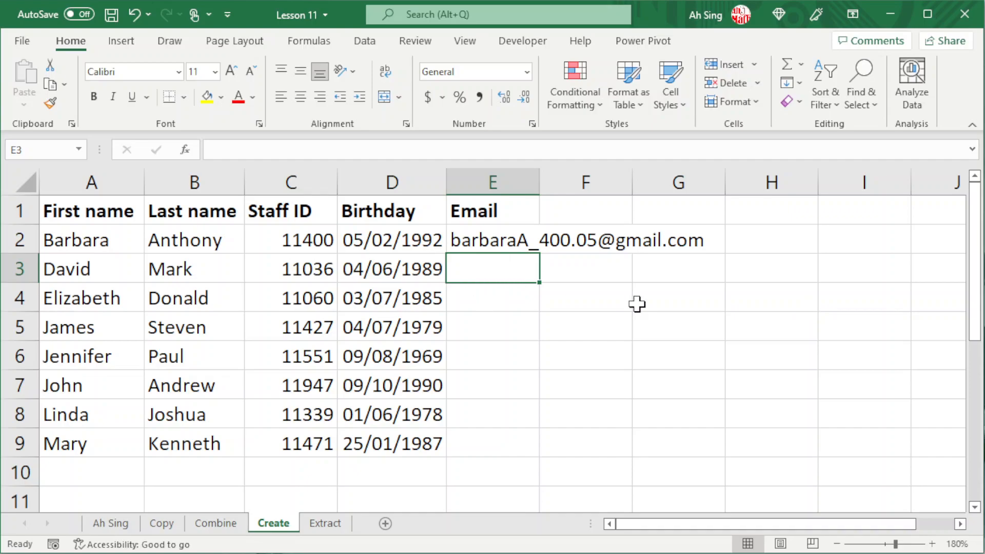
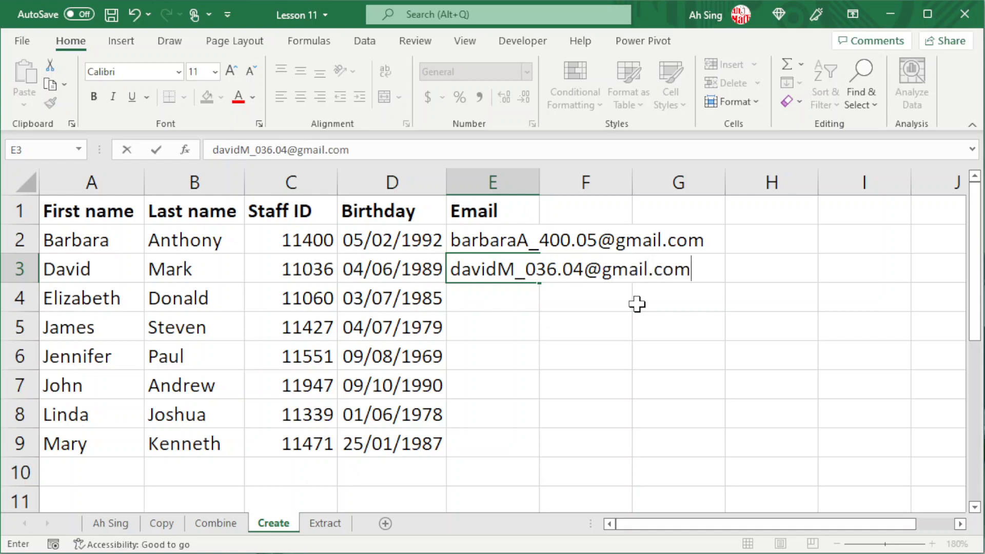
Enter a second example gmail address in E3 as plain text, then Flash Fill the remaining emails
key(Return)
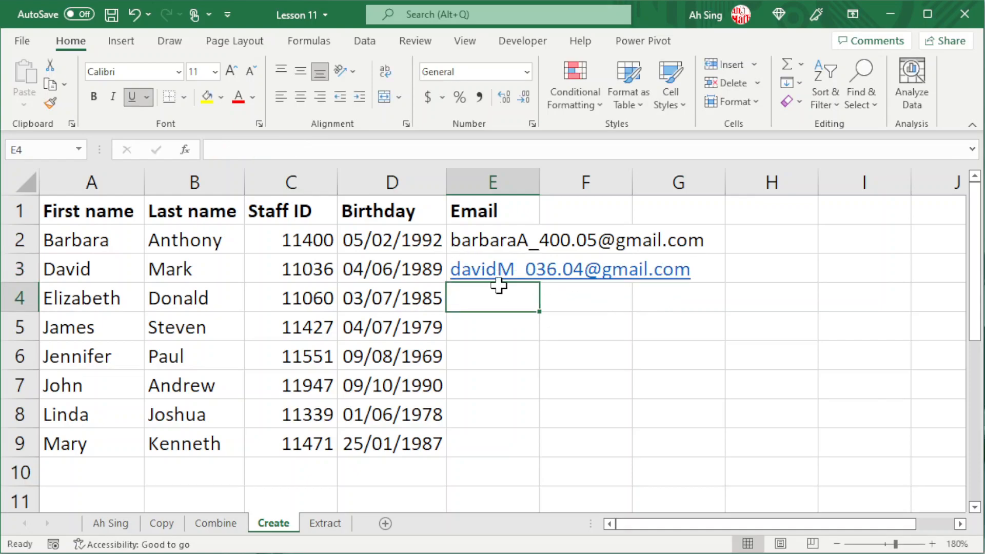
right_click(480, 265)
click(529, 251)
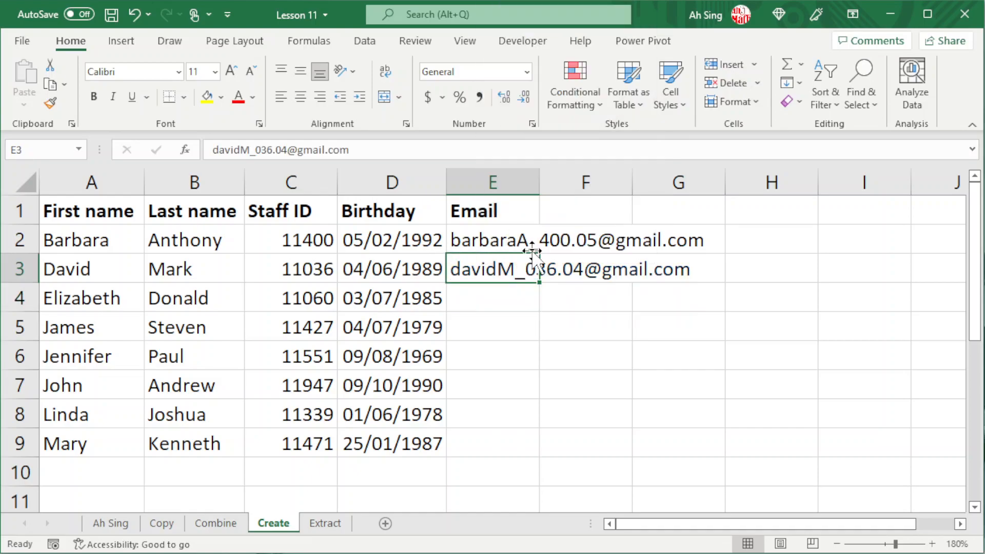
click(505, 239)
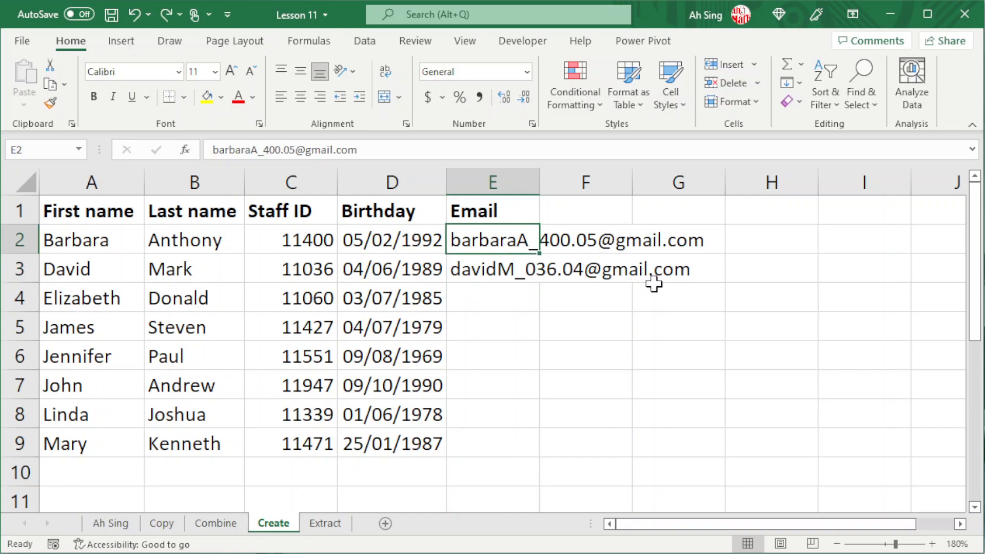
key(ctrl+e)
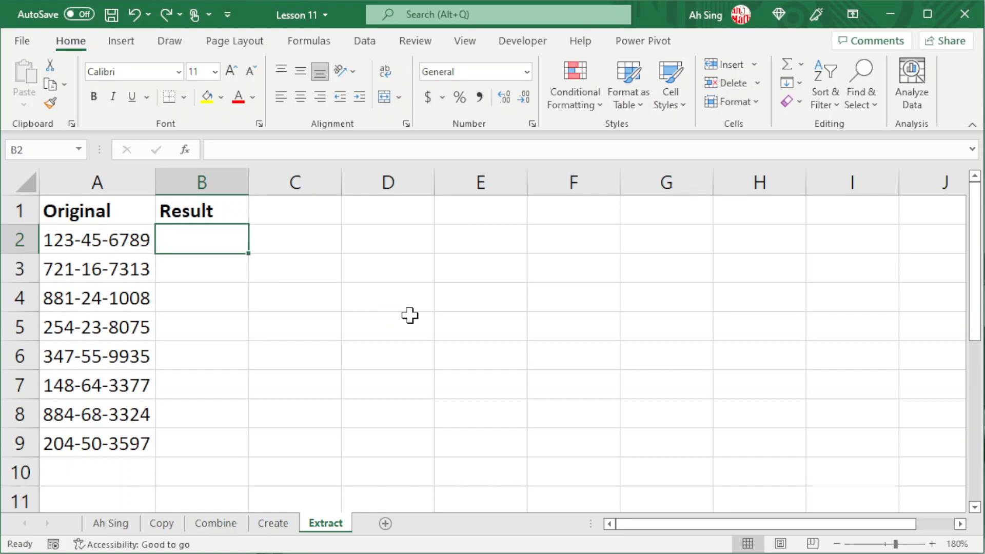
Enter 1236789 in B2 as the dash-free example and Flash Fill the rest of column B
text(12)
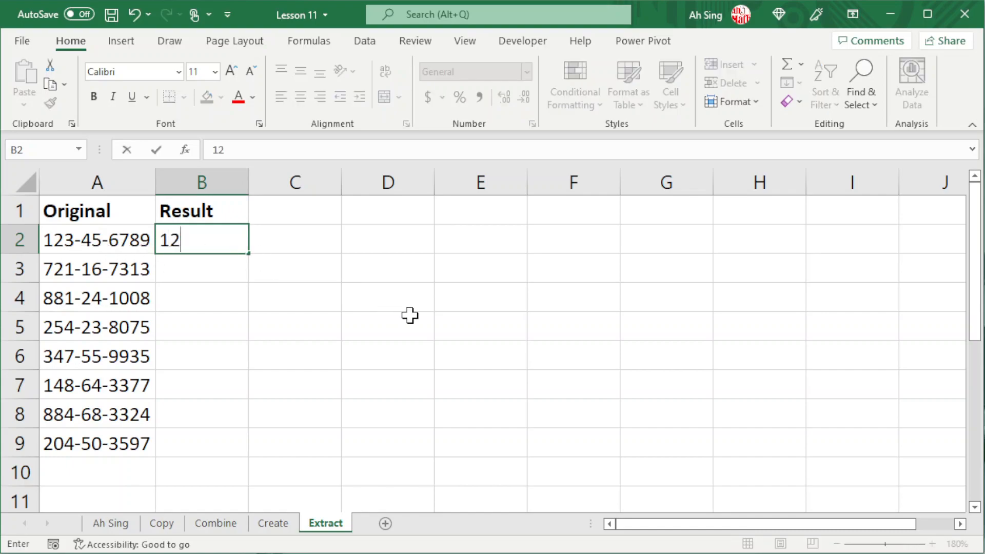
text(36789)
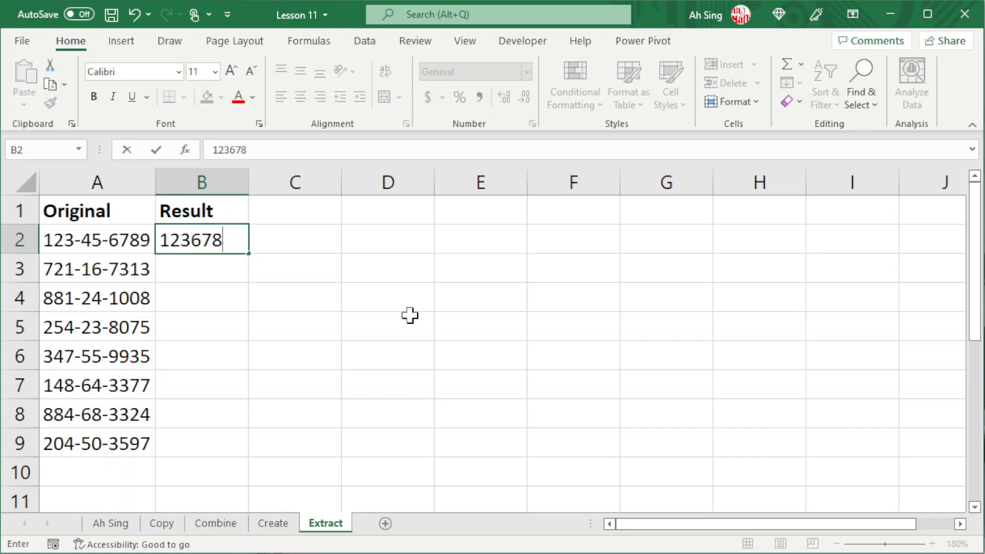
key(Return)
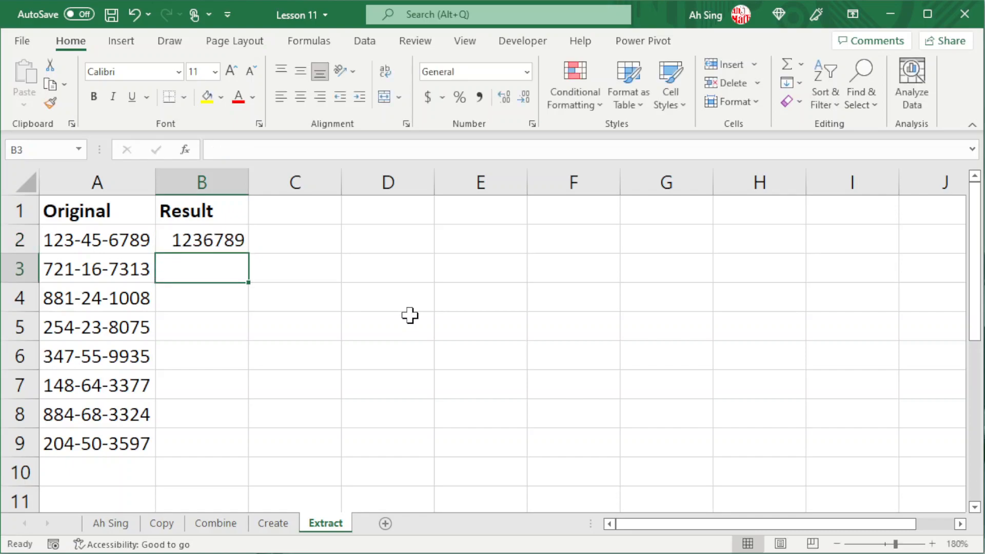
click(216, 239)
key(ctrl+e)
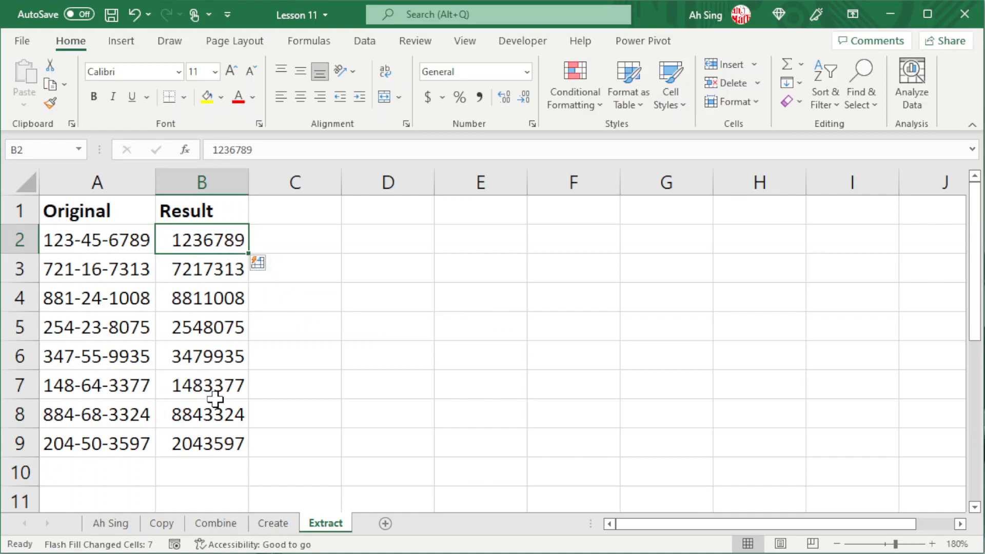
Edit B2 to add a slash, then replace it with @ so results read like 123@6789
double_click(215, 246)
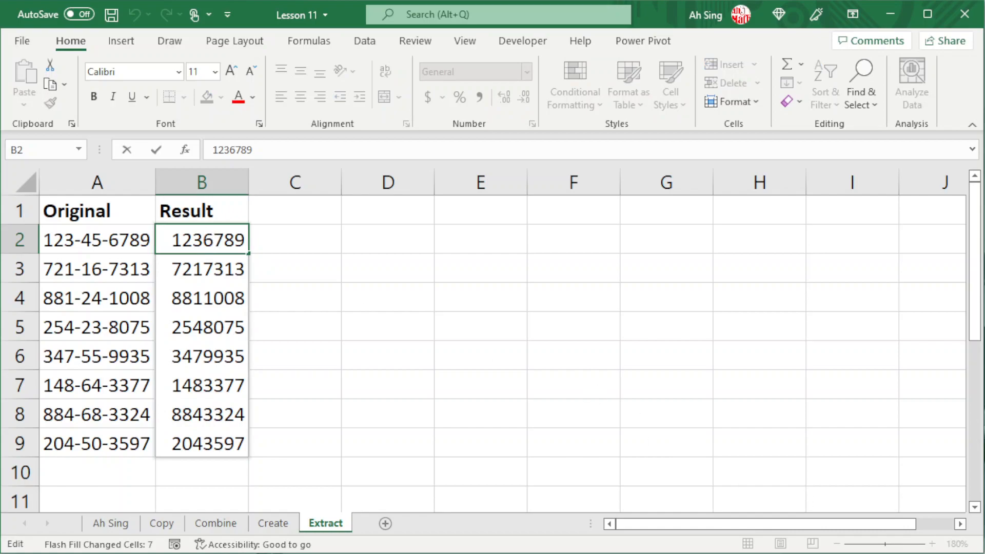
text(/)
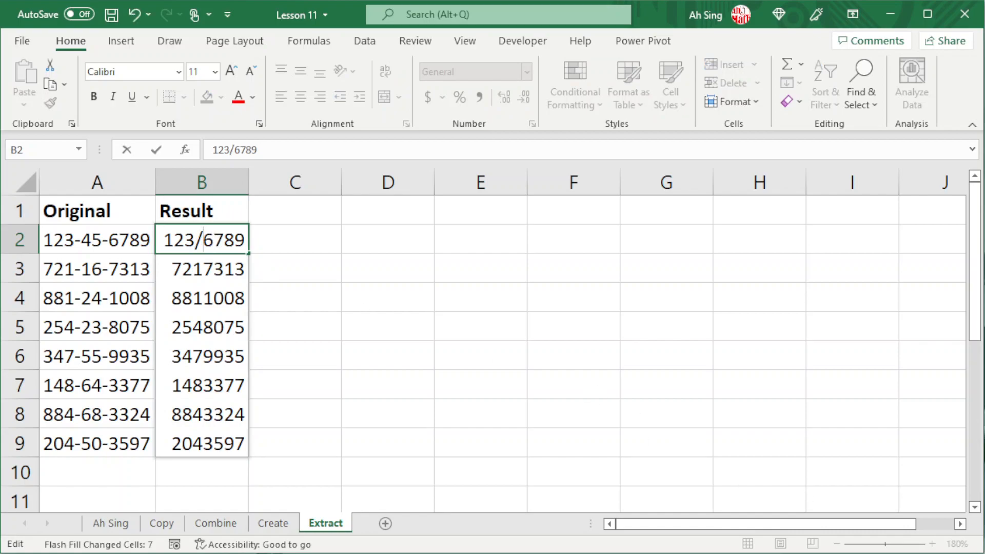
key(Return)
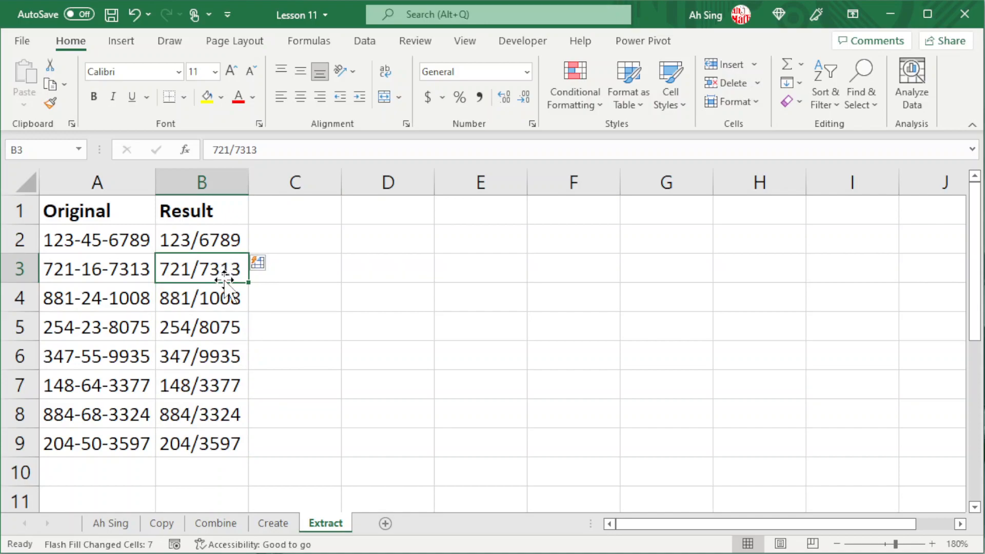
double_click(188, 239)
drag(189, 239, 199, 239)
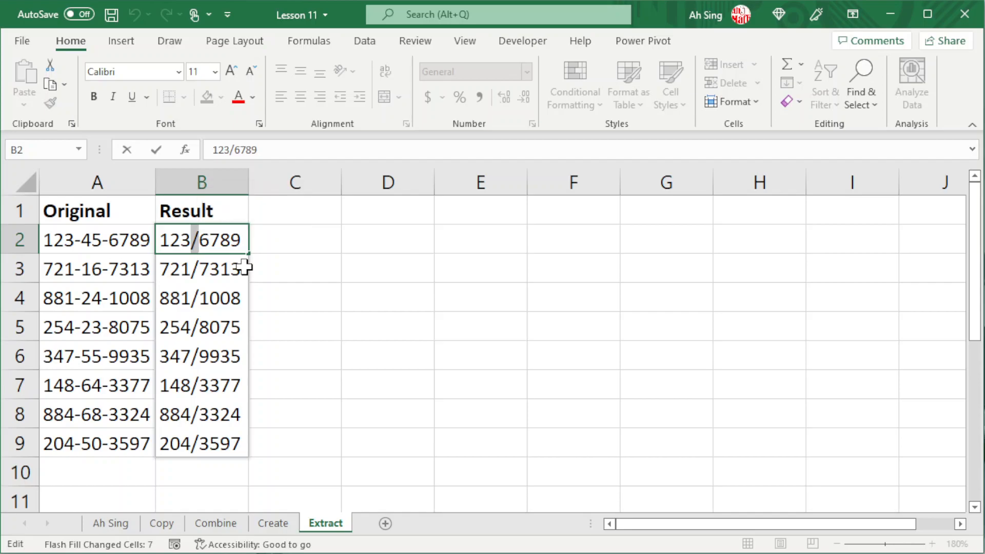
text(@)
key(Return)
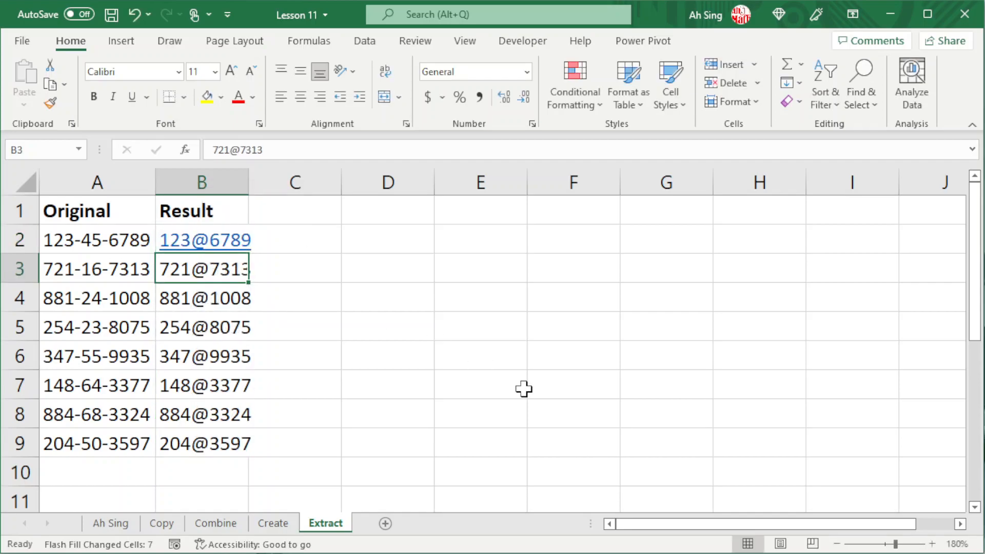